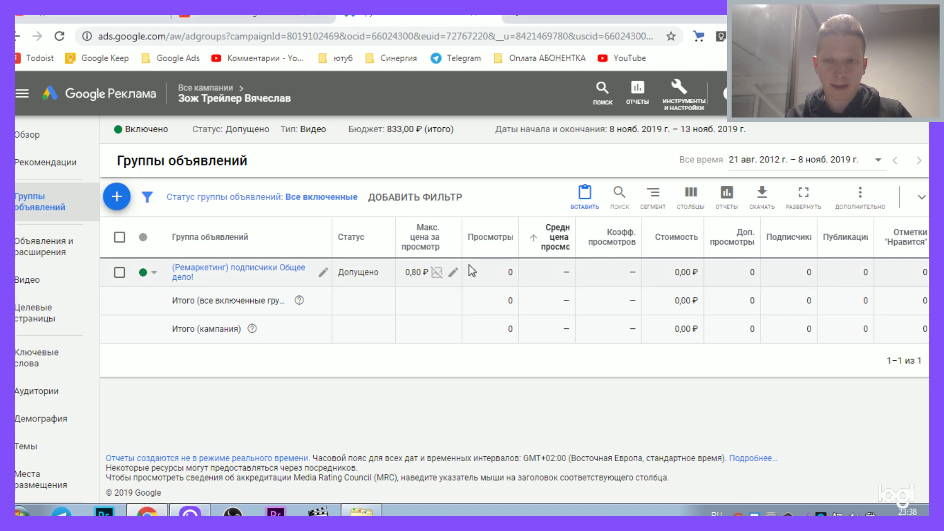
Open the «Зож Трейлер» campaign from the list of all campaigns and check its budget and start and end dates.
click(228, 91)
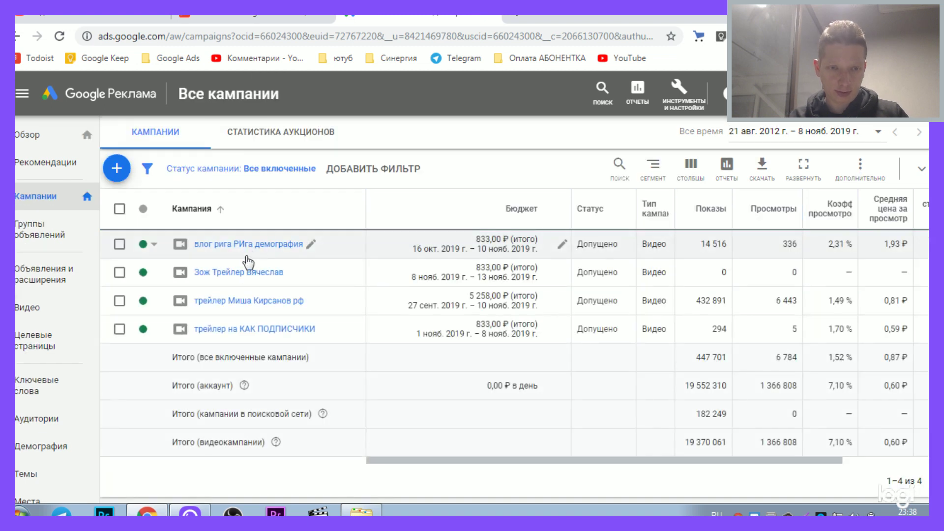
click(222, 274)
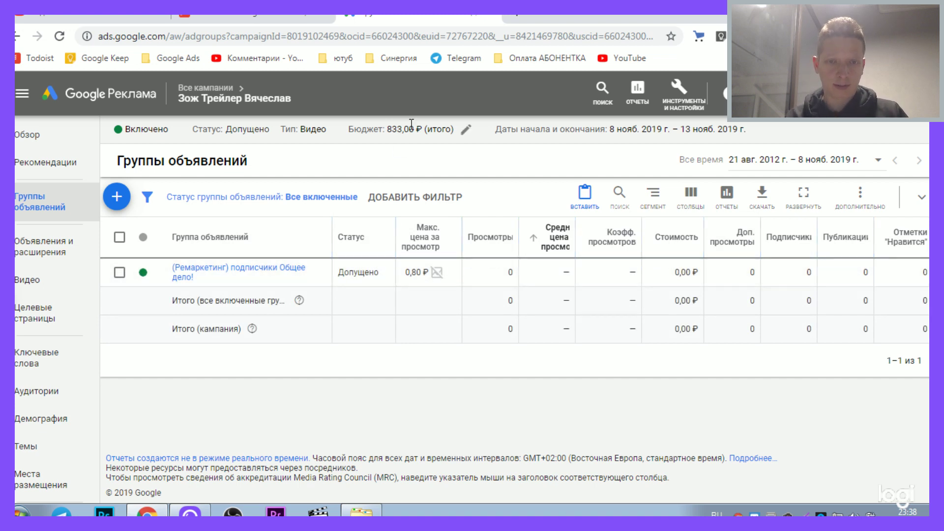
drag(411, 130, 597, 145)
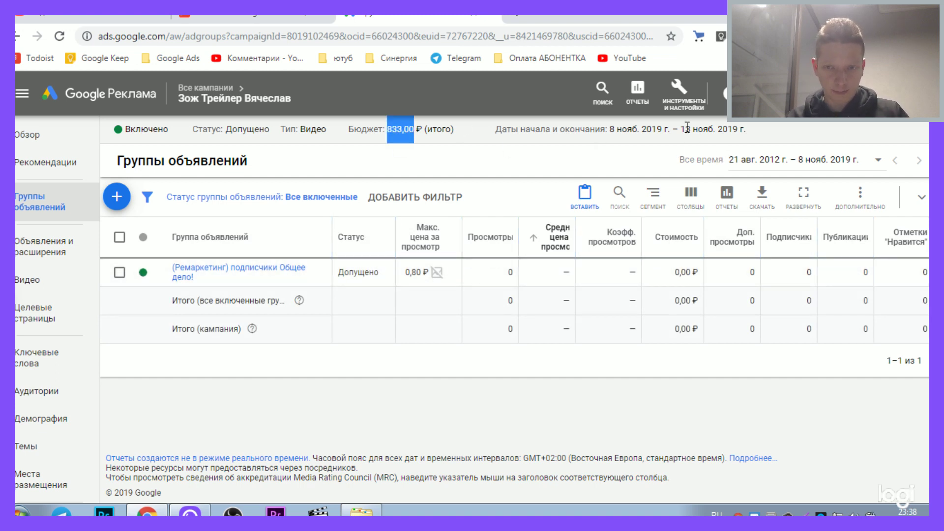
drag(681, 128, 722, 130)
drag(614, 132, 646, 131)
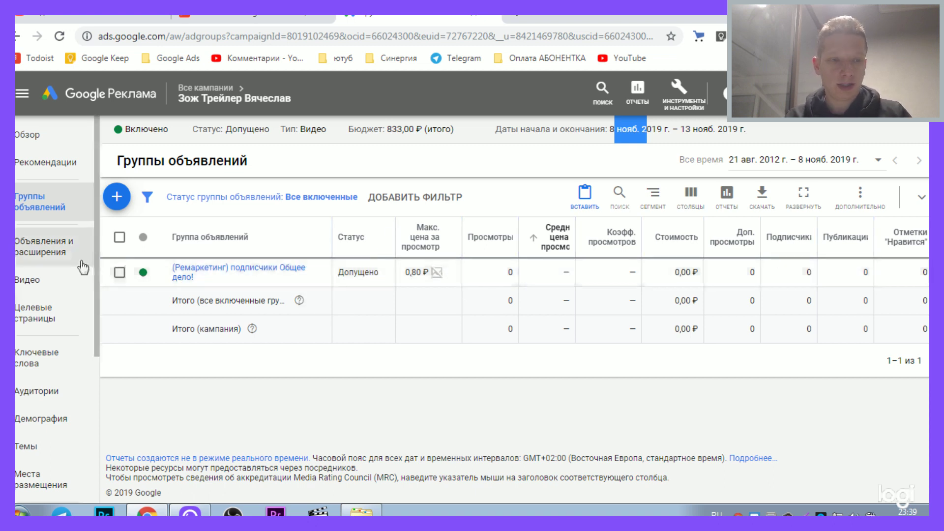
Filter the campaign's ad groups to show all statuses, including paused ones.
mouse_move(227, 92)
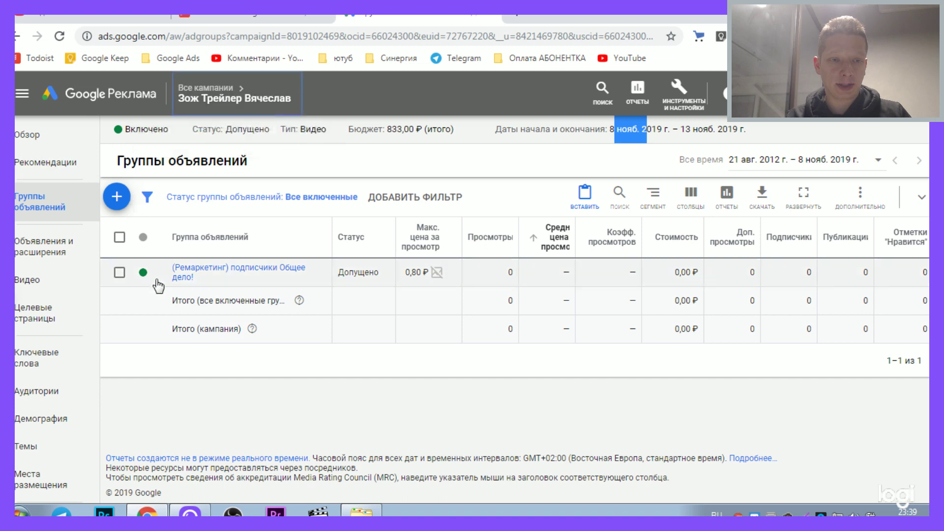
click(47, 245)
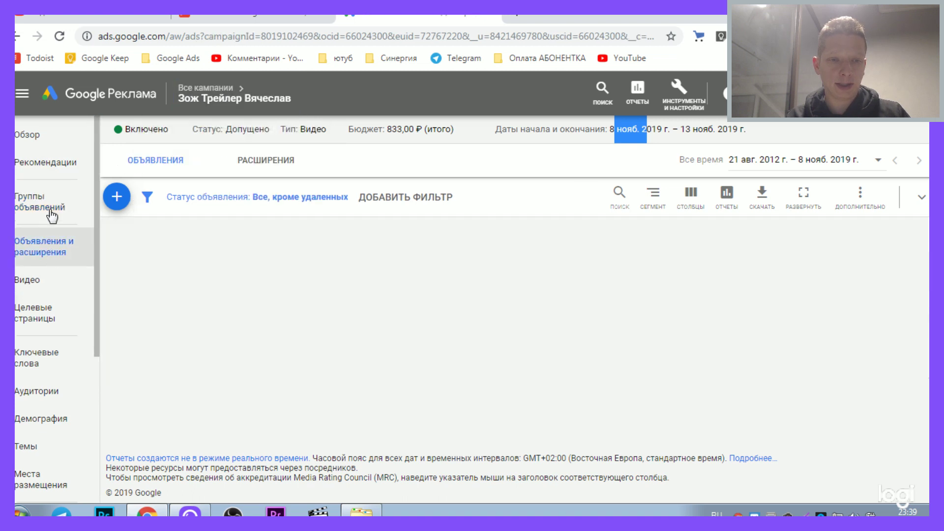
click(51, 215)
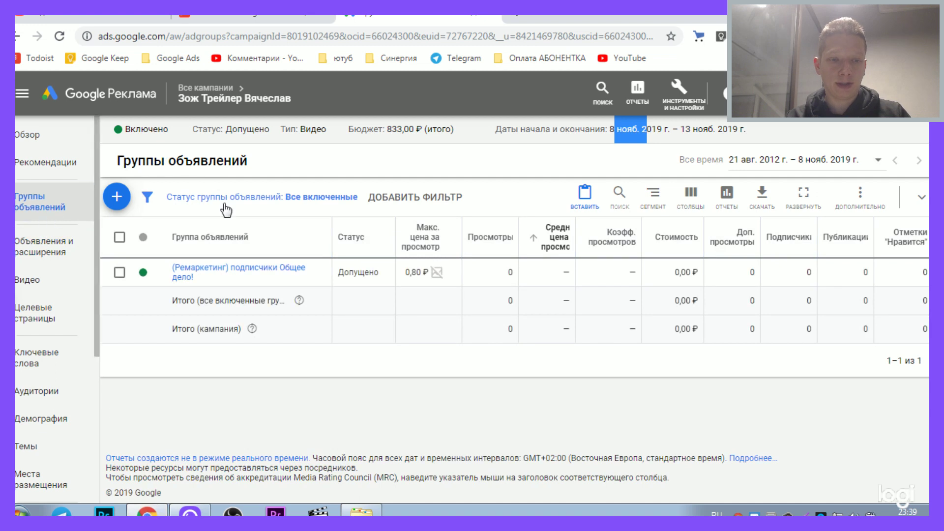
click(312, 199)
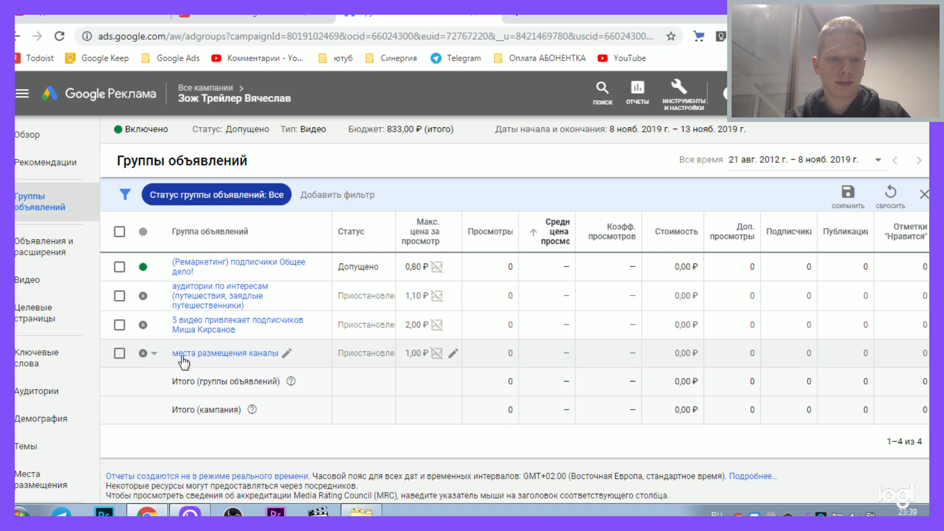
Open the placements of the «места размещения каналы» ad group for editing.
click(250, 360)
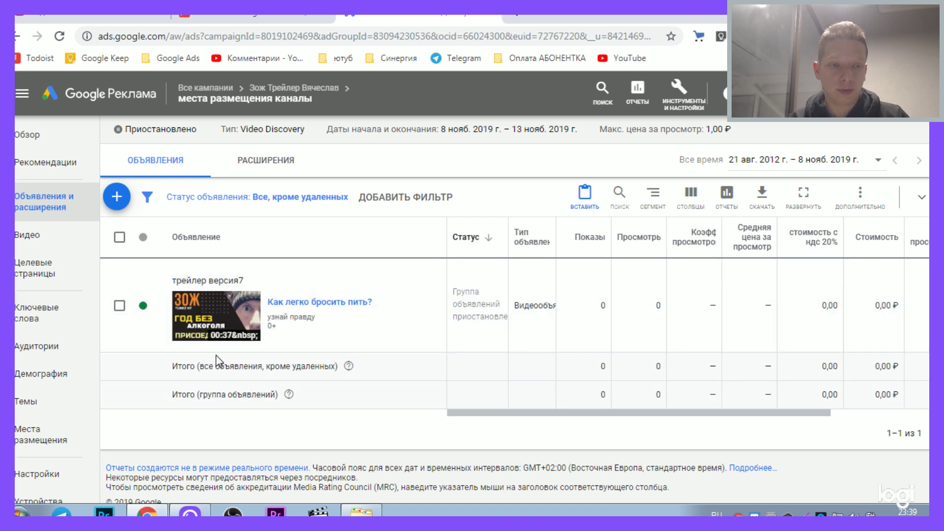
click(42, 448)
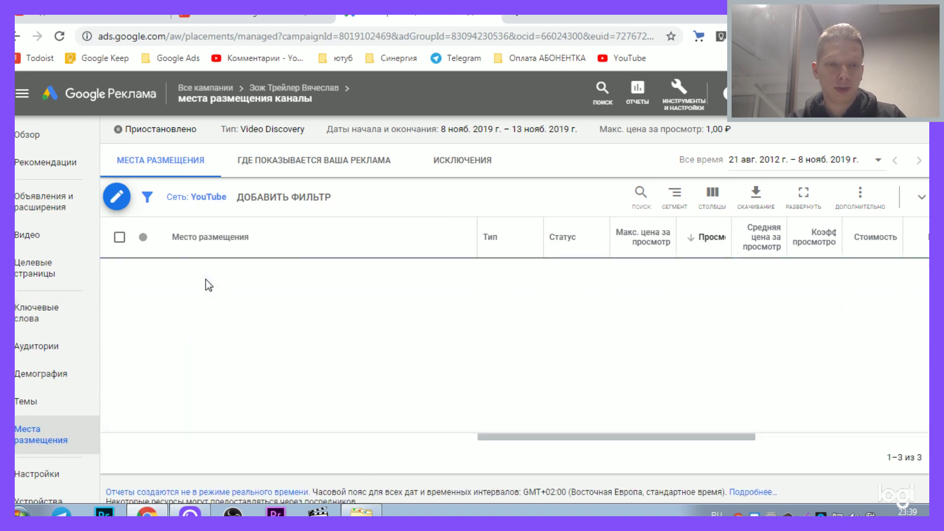
click(116, 197)
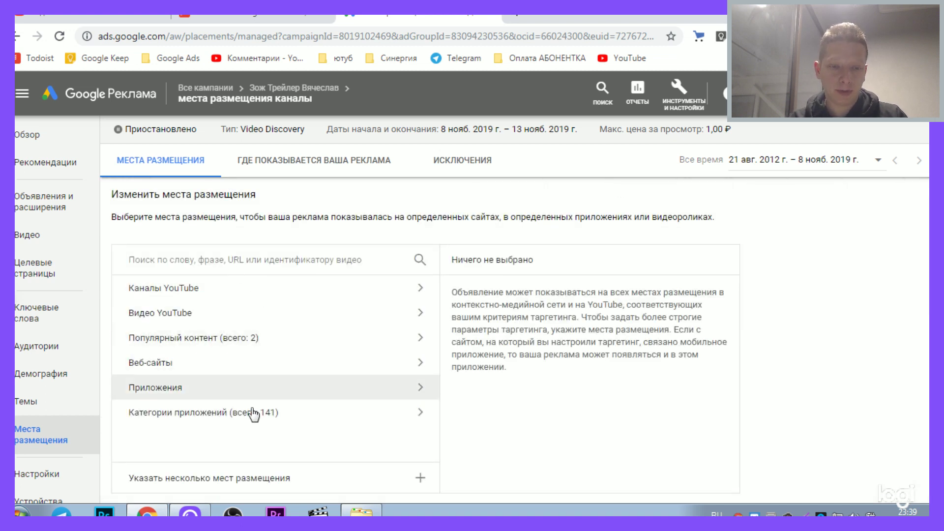
Try to add «общее дело» through the multiple-placements entry, and copy the entered text.
click(320, 475)
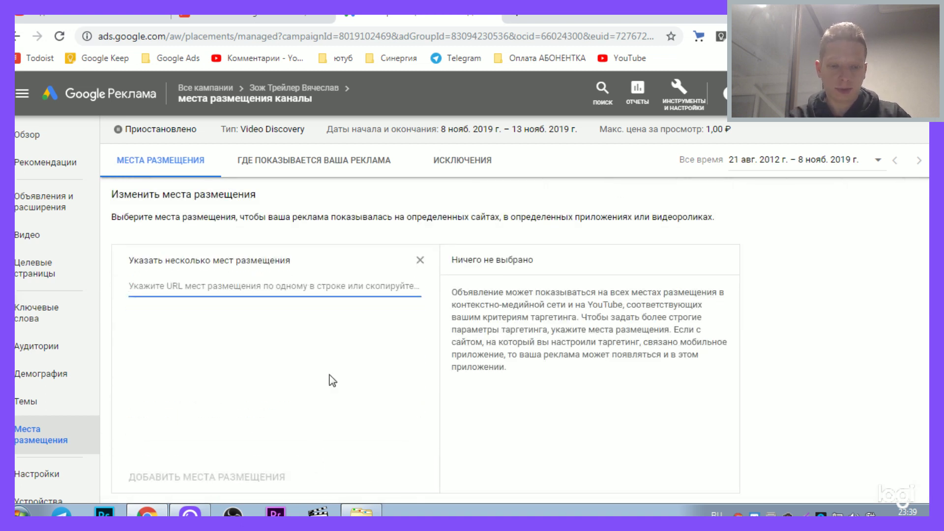
text(o)
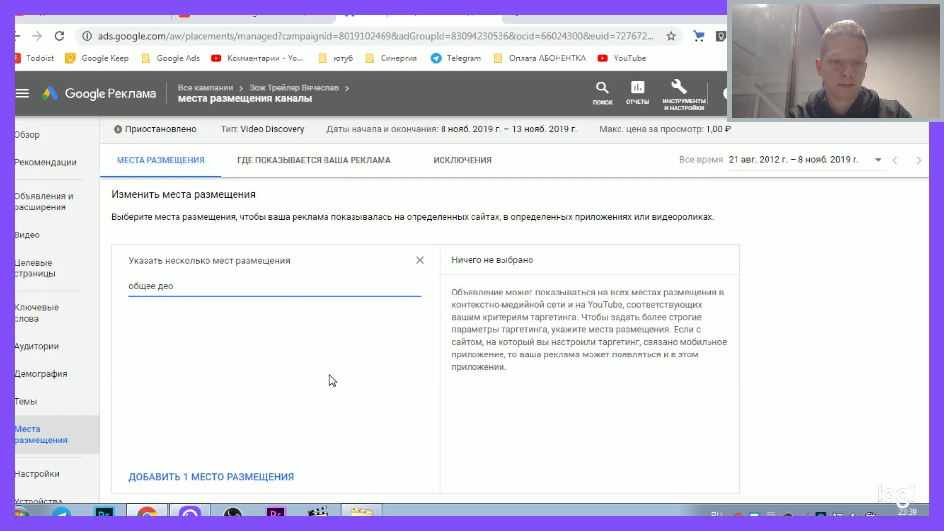
text(бщее дело)
key(Return)
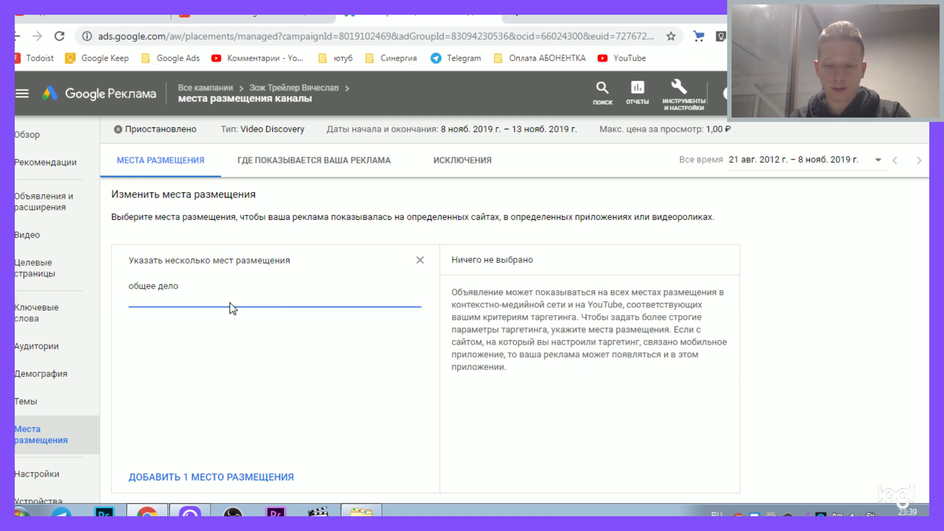
click(175, 478)
scroll(250, 392, down, 5)
scroll(249, 379, up, 5)
click(258, 291)
drag(404, 282, 10, 288)
key(ctrl+c)
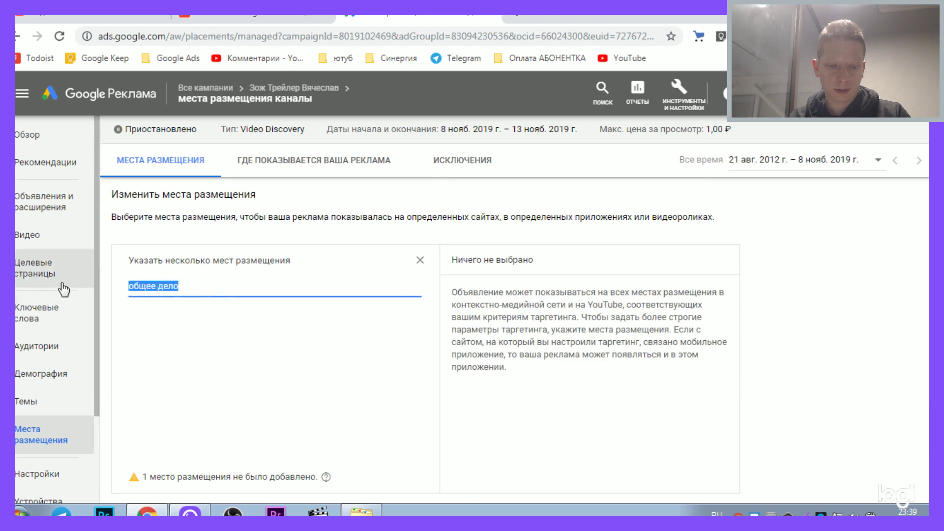
Search the YouTube channel placements for «общее дело».
click(421, 261)
click(265, 289)
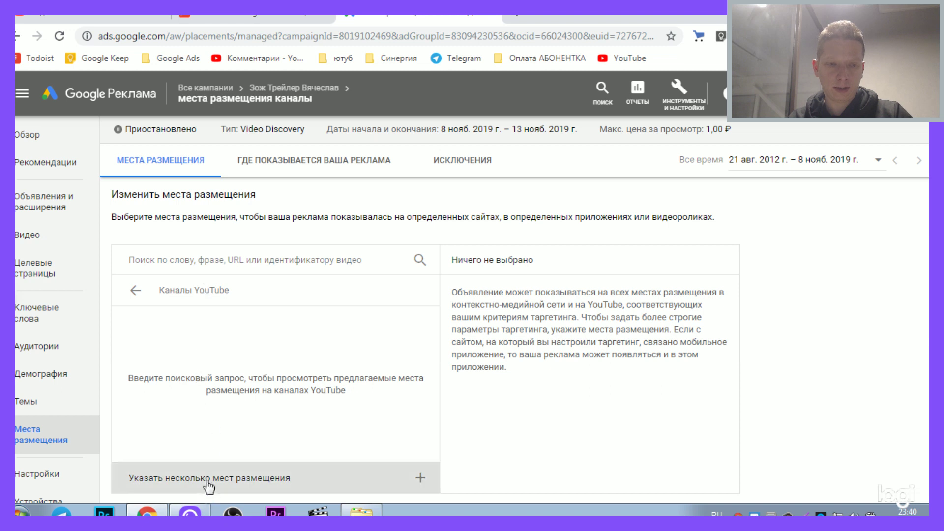
click(234, 261)
key(ctrl+v)
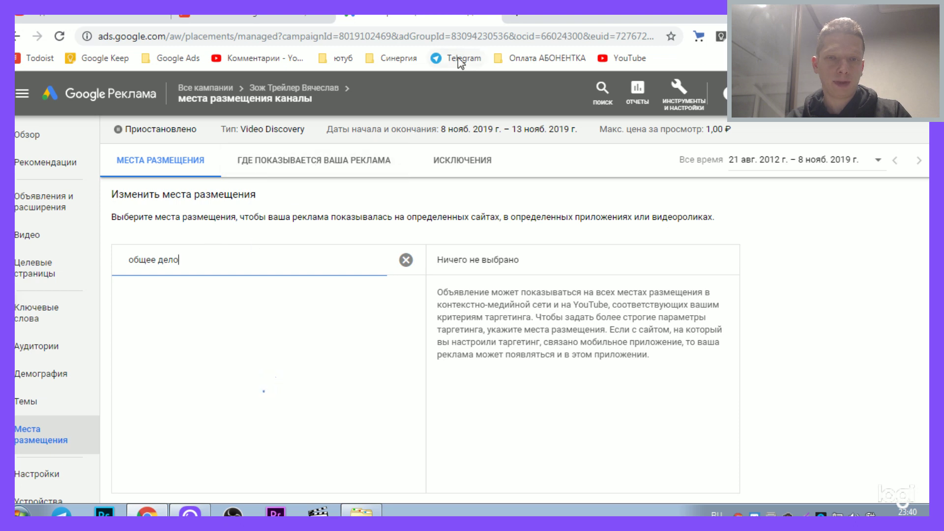
click(521, 17)
click(408, 16)
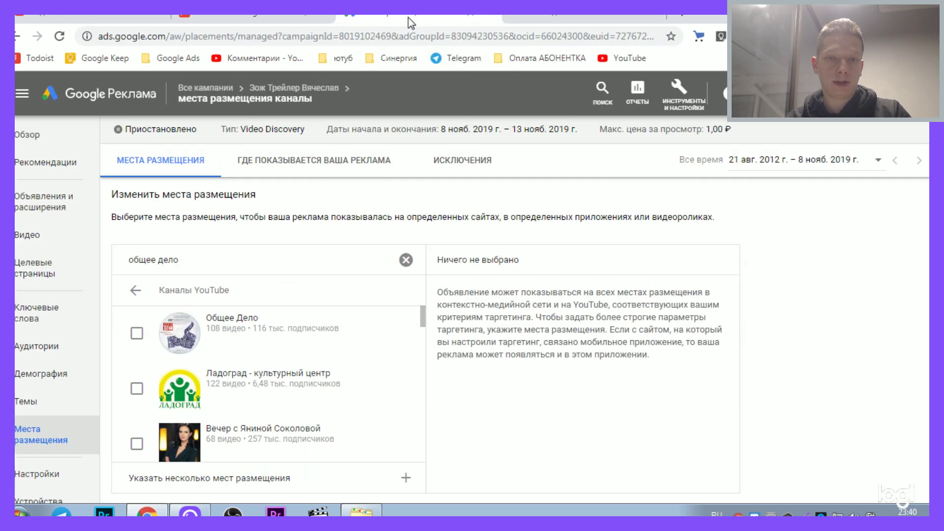
Select the «Общее Дело» YouTube channel as a placement and save the placement changes.
click(211, 339)
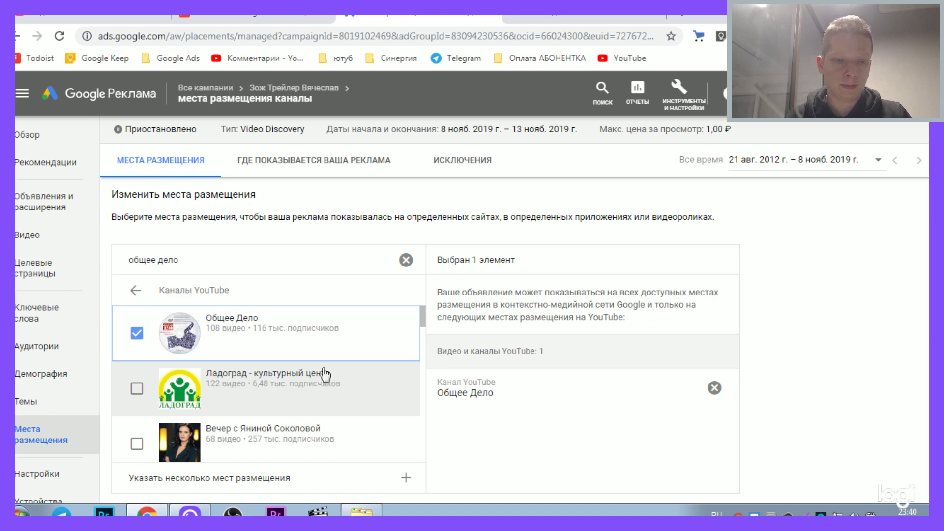
scroll(319, 354, down, 3)
scroll(470, 367, down, 2)
scroll(256, 408, down, 3)
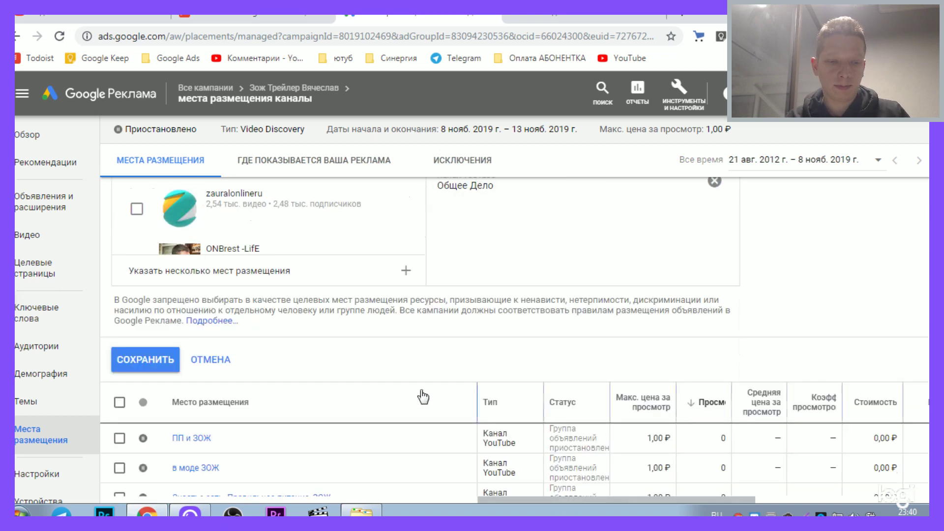
click(192, 358)
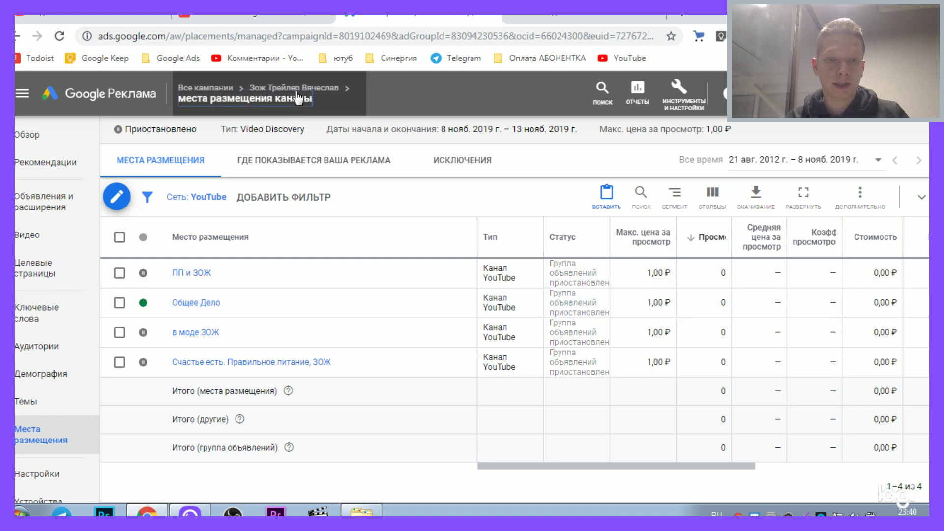
Return to the campaign's ad groups and enable the «места размещения каналы» ad group.
mouse_move(299, 109)
click(295, 130)
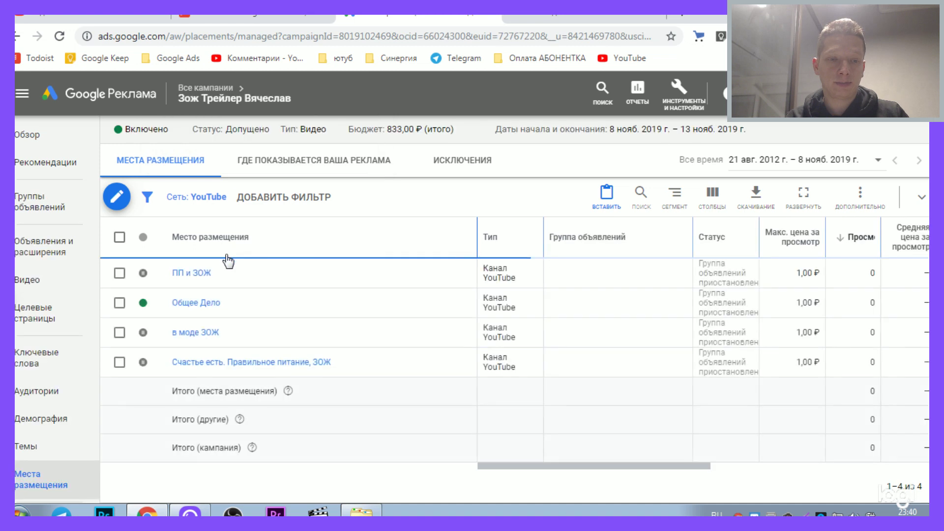
click(50, 203)
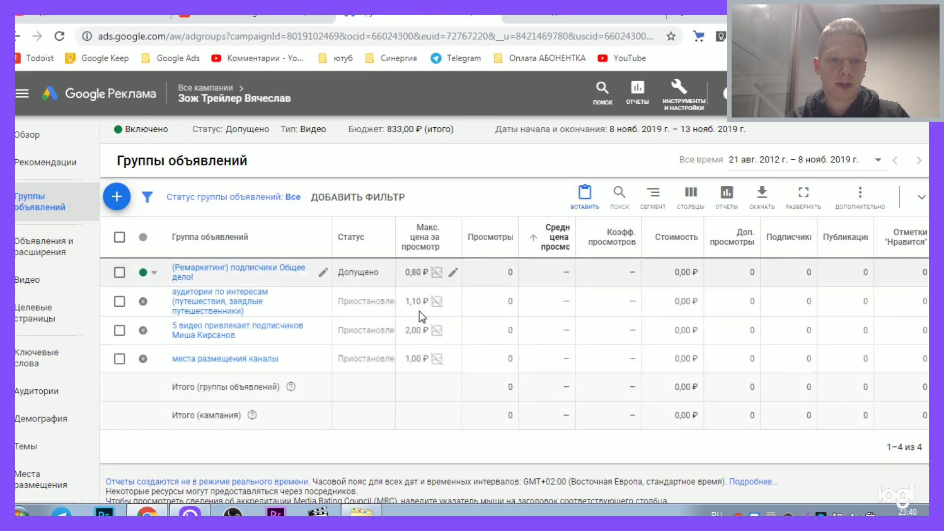
click(163, 366)
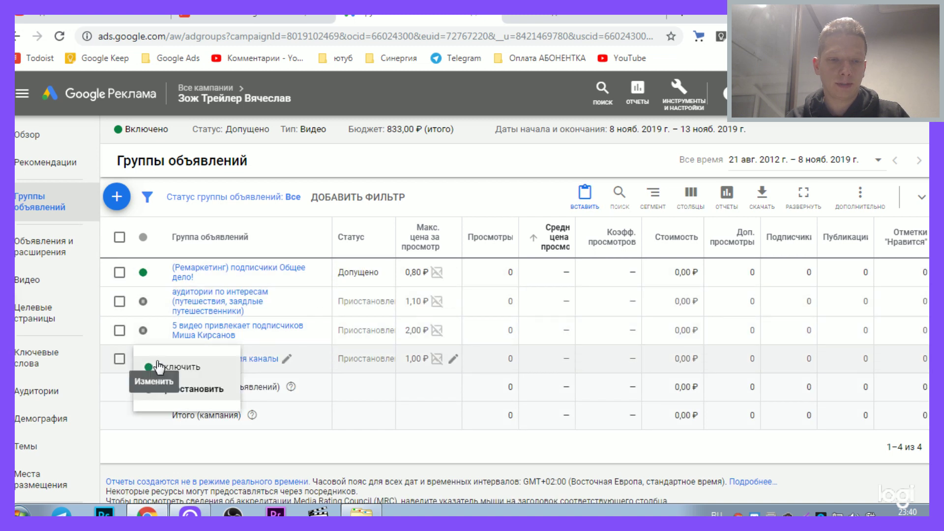
click(229, 366)
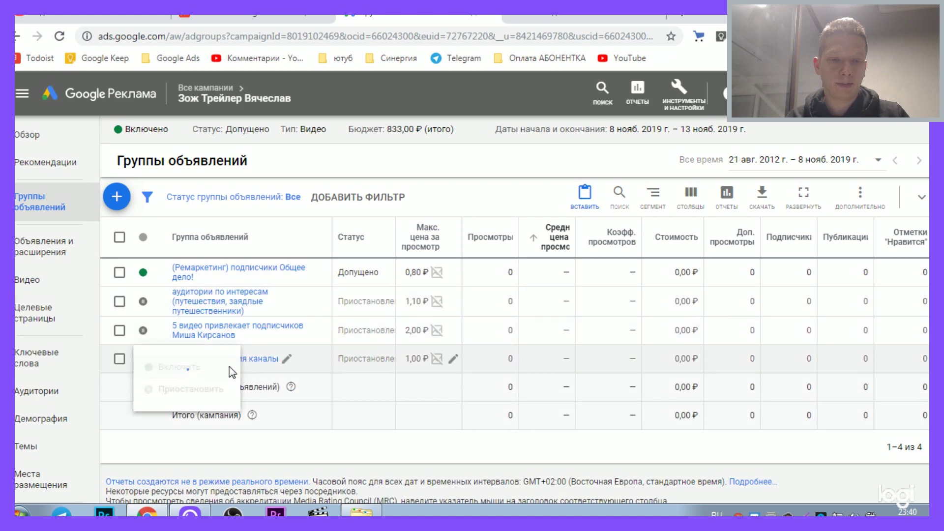
Set the maximum cost per view of the «места размещения каналы» ad group to 0,82 ₽ and save it.
click(414, 361)
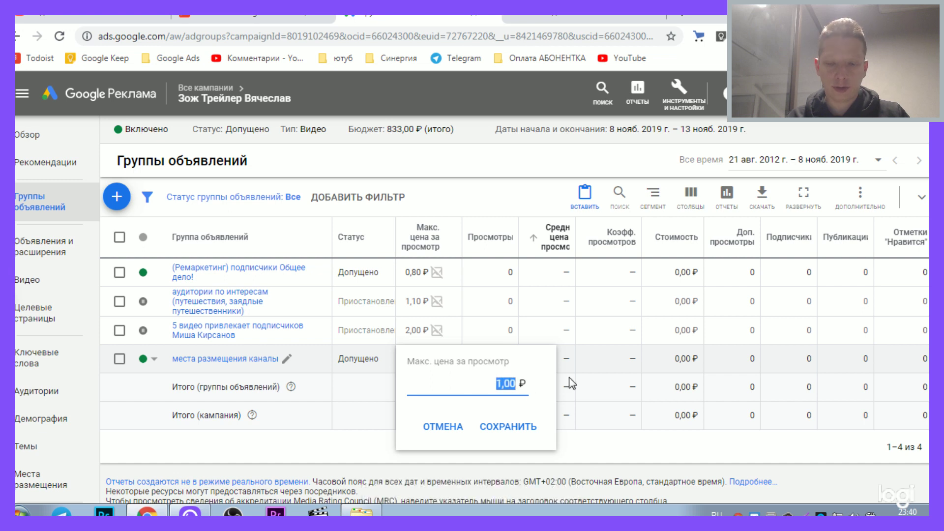
text(0,82)
click(492, 426)
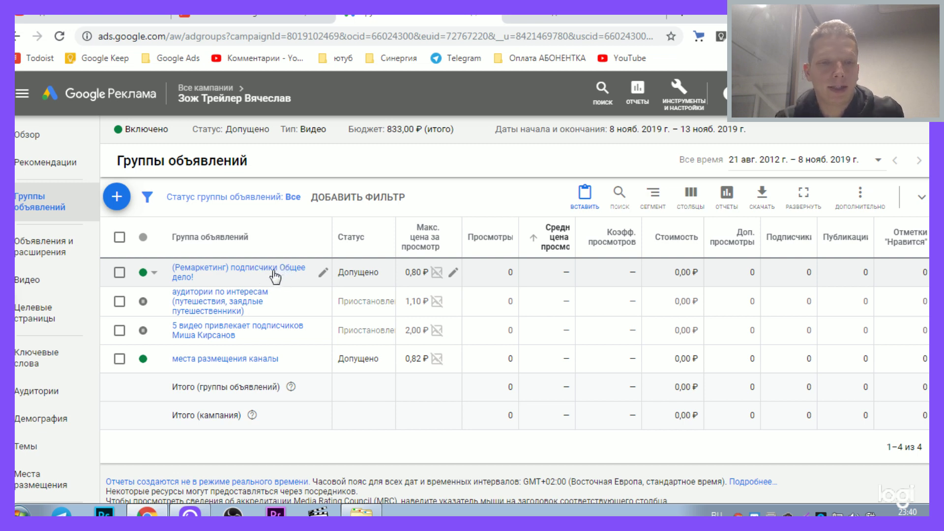
Go to the campaign's ads and pause the «Все секреты путешествий 0+» ad that has the 01:07 video.
click(275, 277)
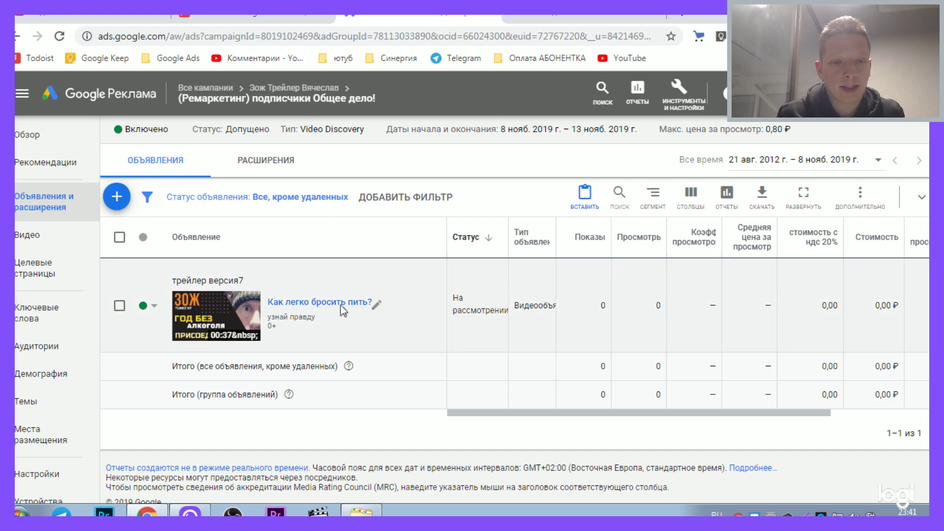
click(324, 90)
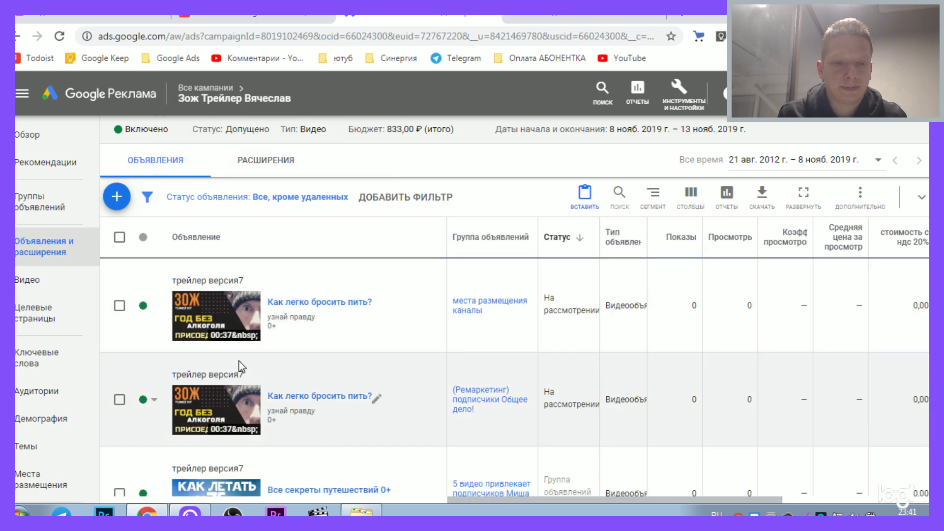
scroll(157, 403, down, 2)
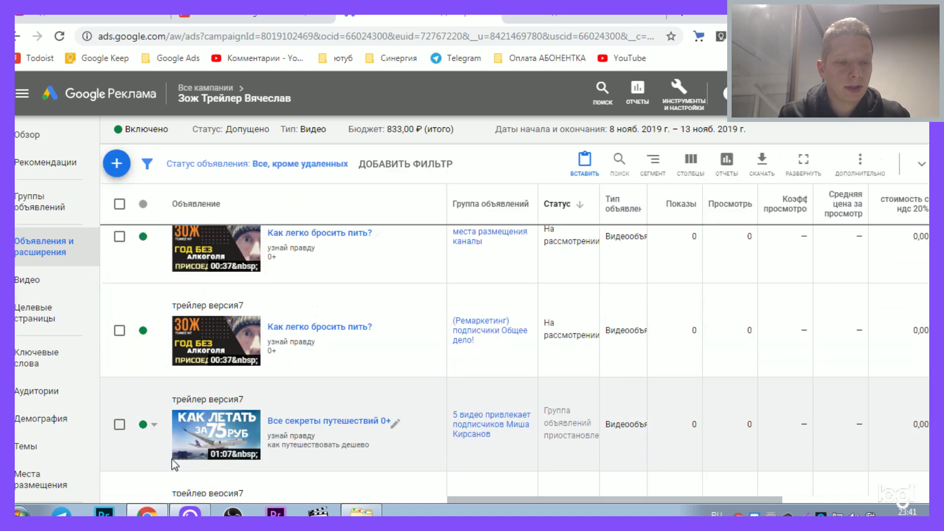
click(150, 426)
click(183, 421)
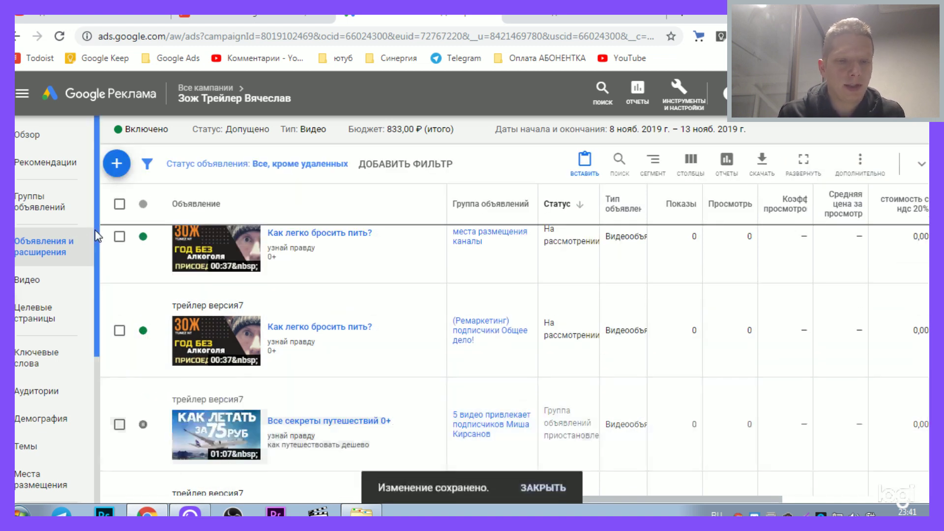
scroll(116, 271, up, 2)
Open the «(Ремаркетинг) подписчики Общее дело!» ad group's audiences and inspect the «Подписчики Общее дело» audience details.
click(41, 205)
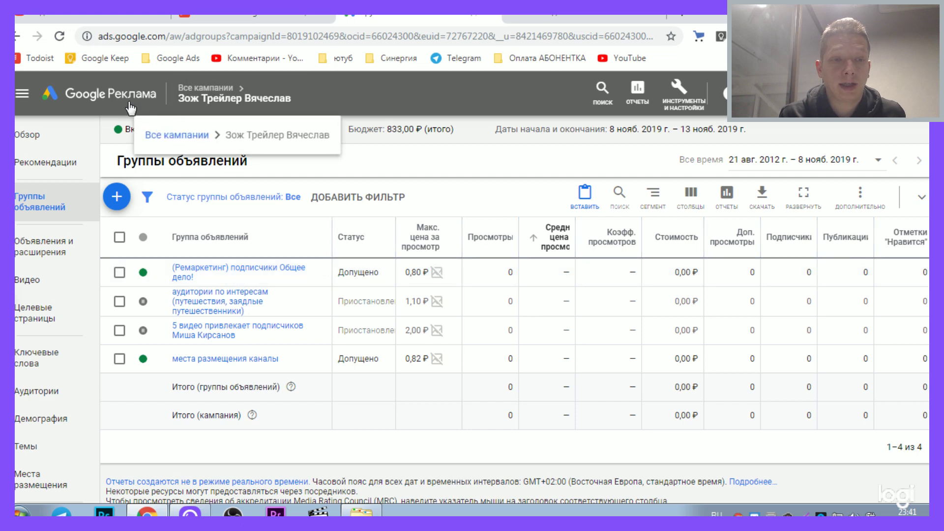
click(226, 269)
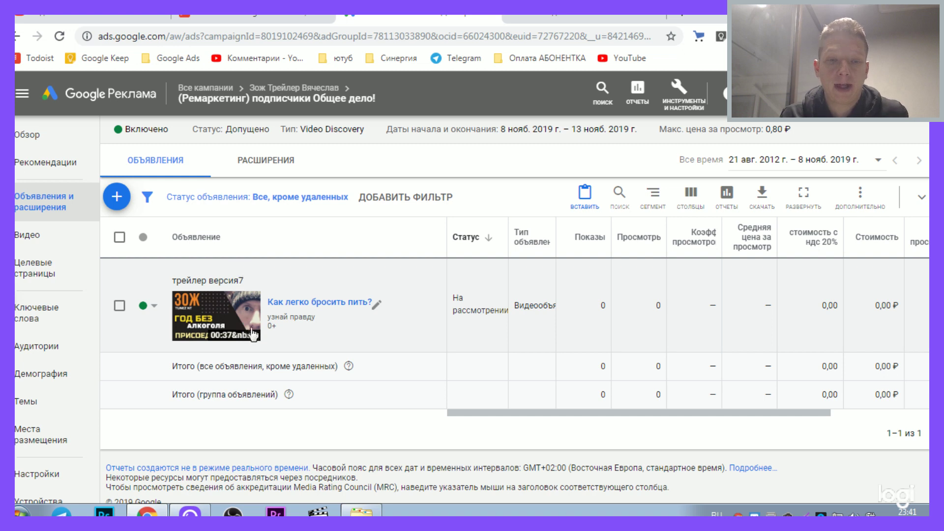
click(52, 350)
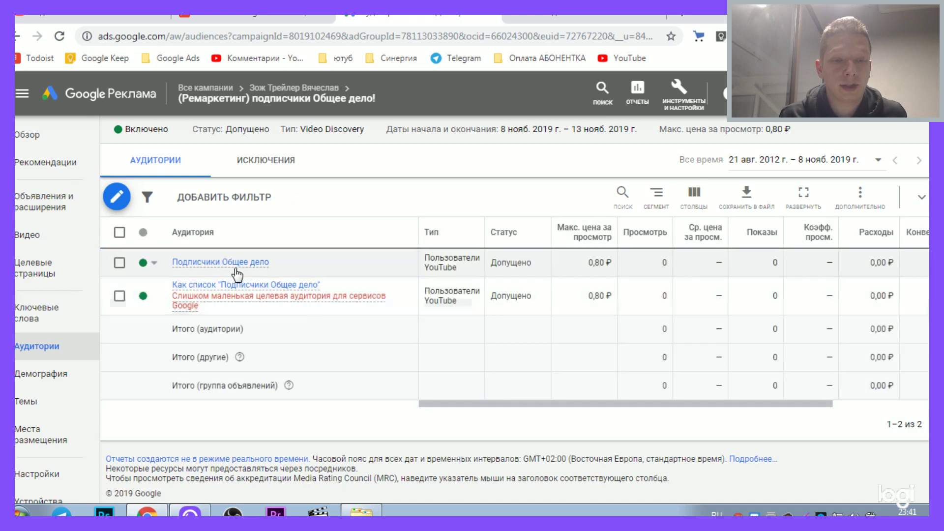
click(222, 268)
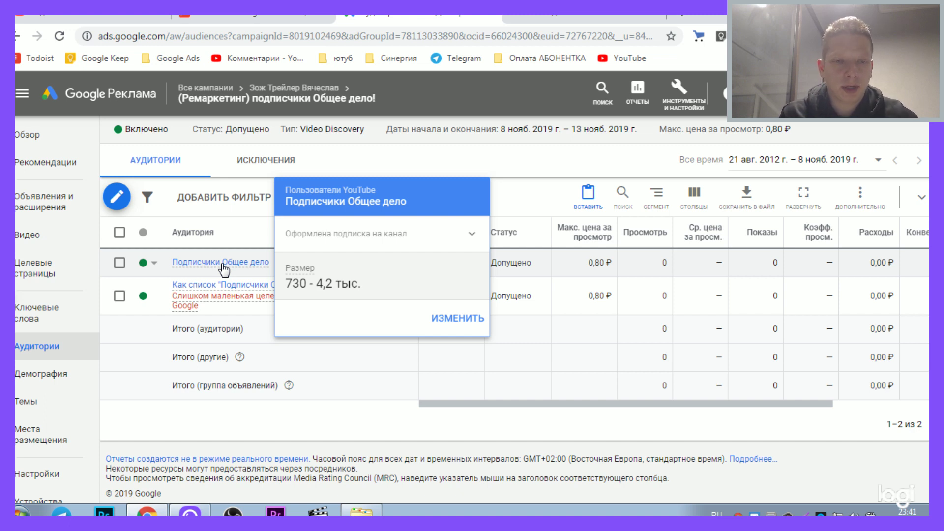
Examine the size of the «Подписчики Общее дело» audience in its details.
mouse_move(225, 292)
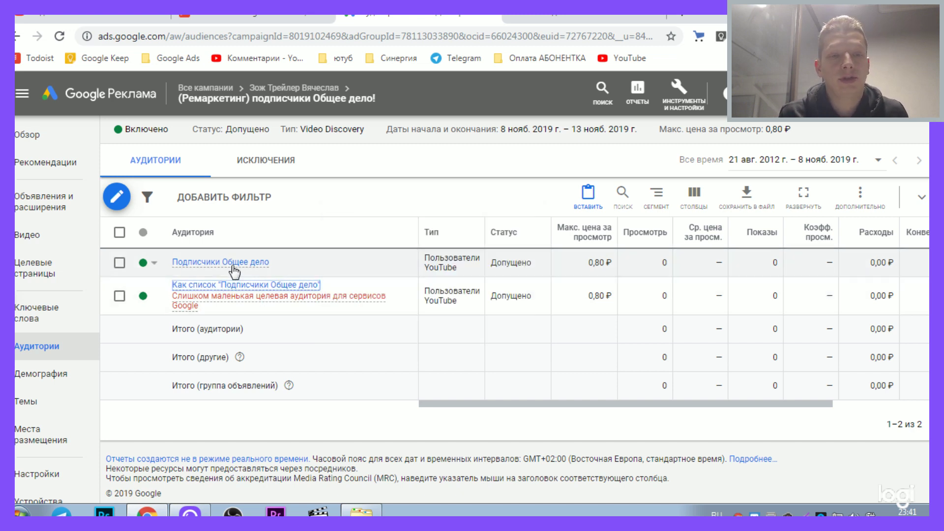
mouse_move(234, 271)
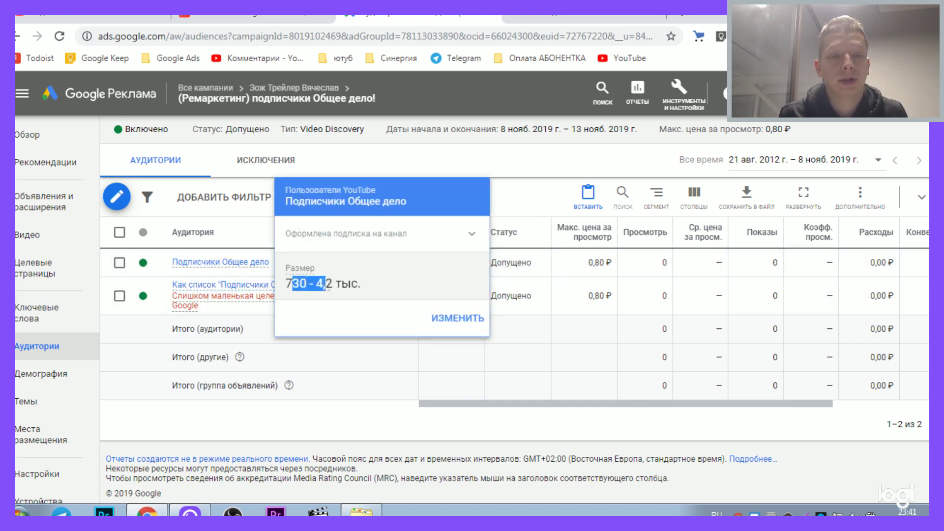
drag(293, 283, 330, 284)
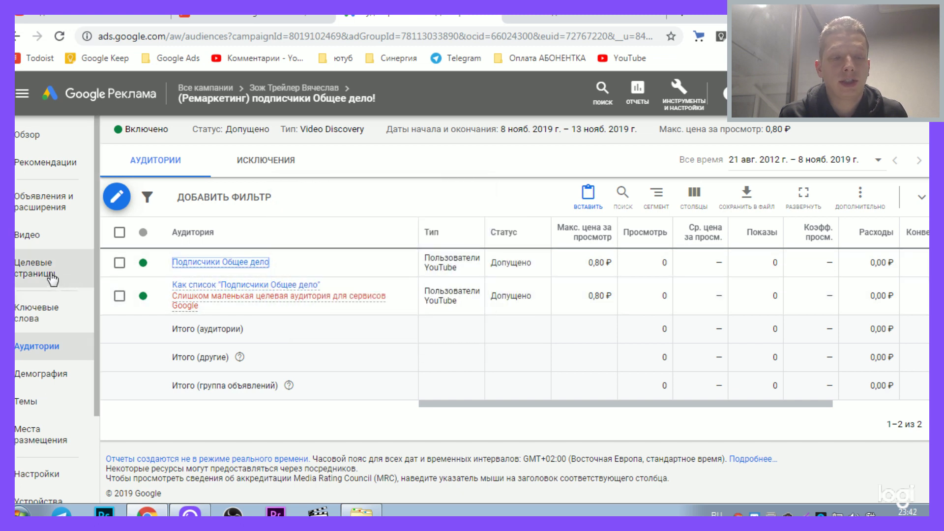
Open the ad group's «365 дней без алкоголя ! Присоединяйтесь !» video analytics, watch the video in full screen and exit full screen.
click(42, 235)
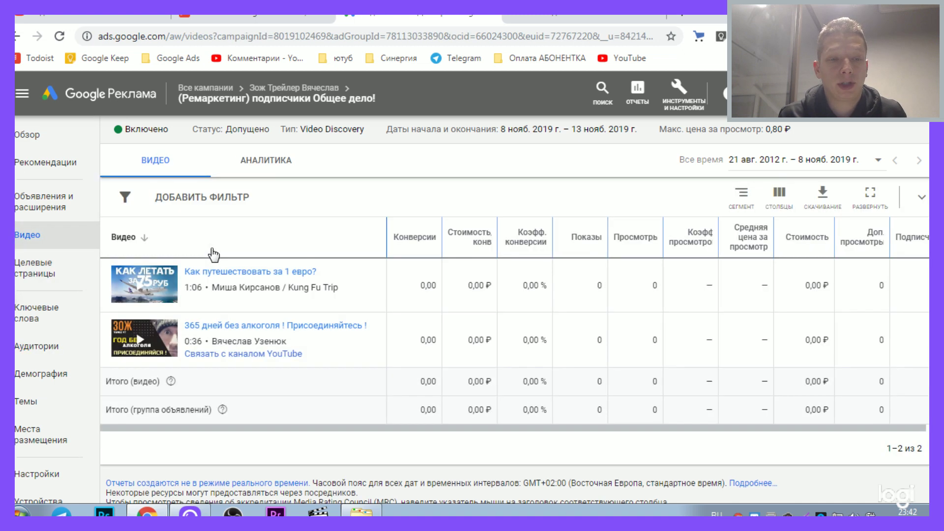
click(206, 327)
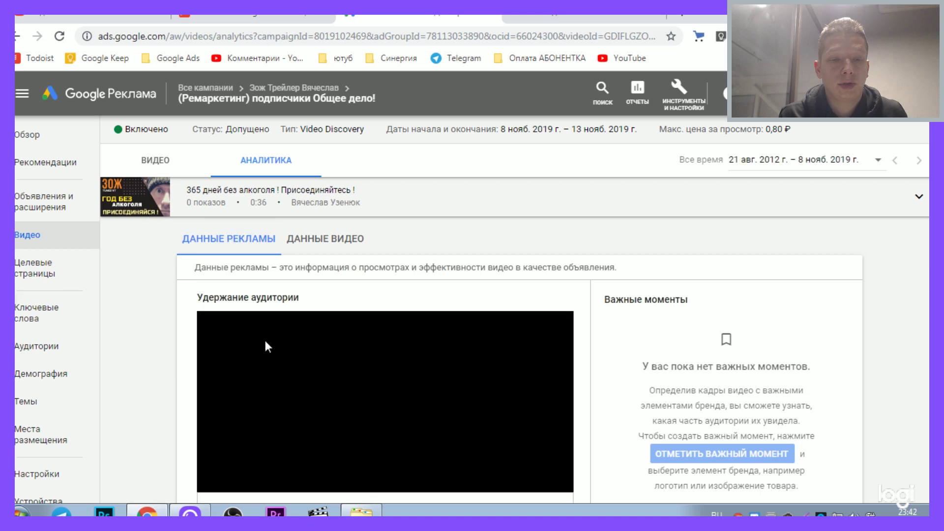
scroll(264, 338, down, 2)
click(372, 377)
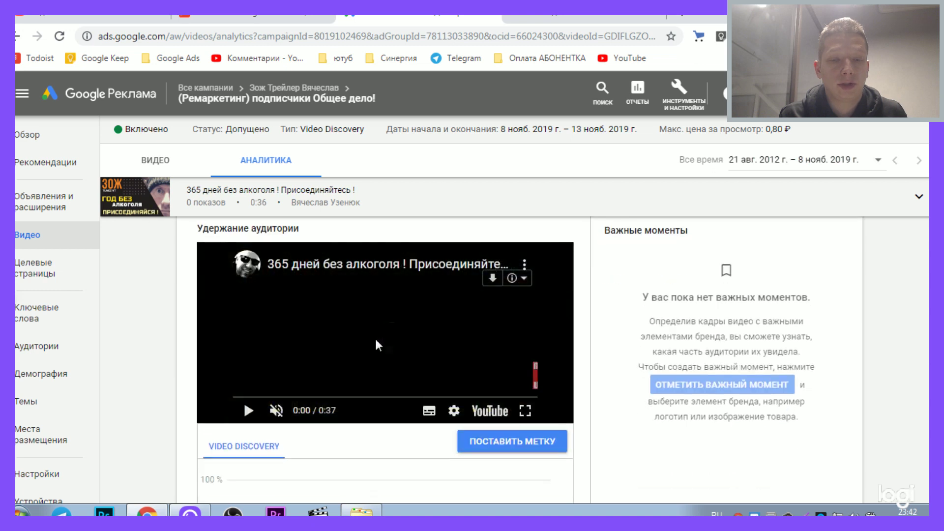
drag(296, 412, 319, 410)
click(246, 408)
click(524, 410)
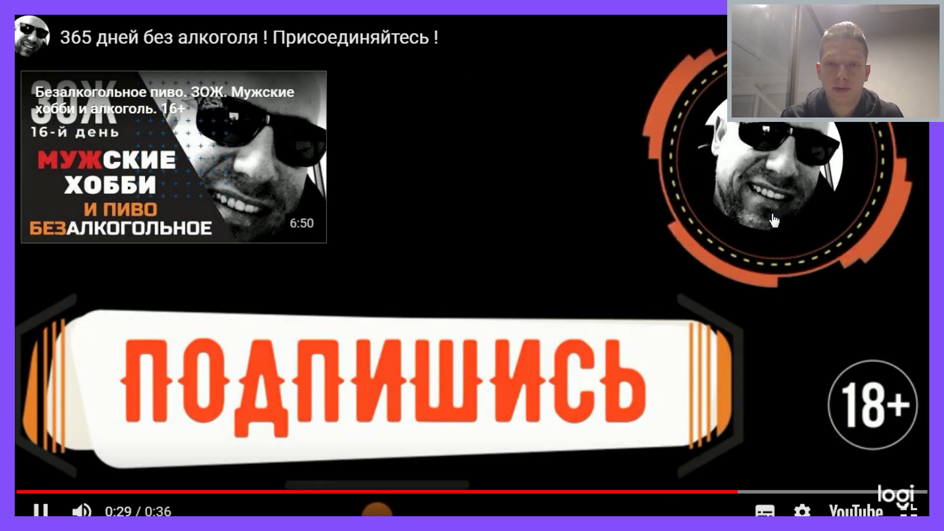
mouse_move(480, 171)
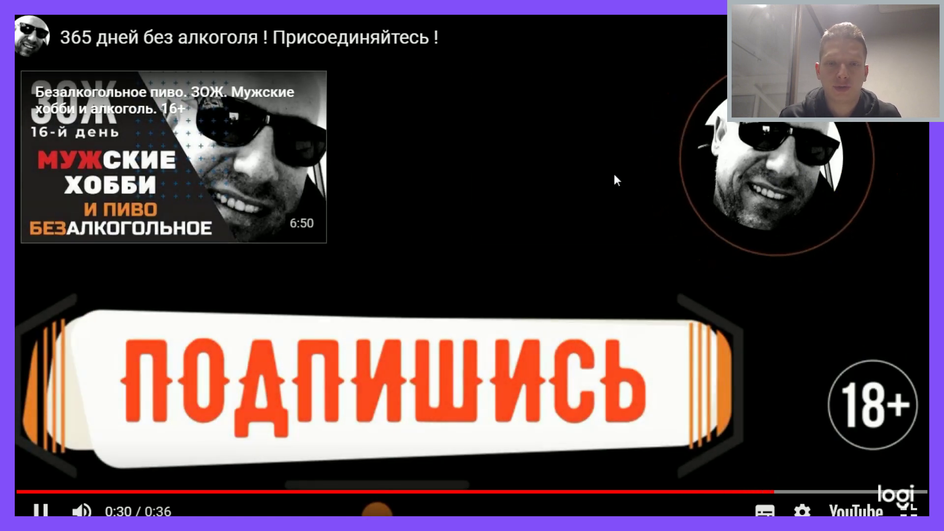
mouse_move(732, 155)
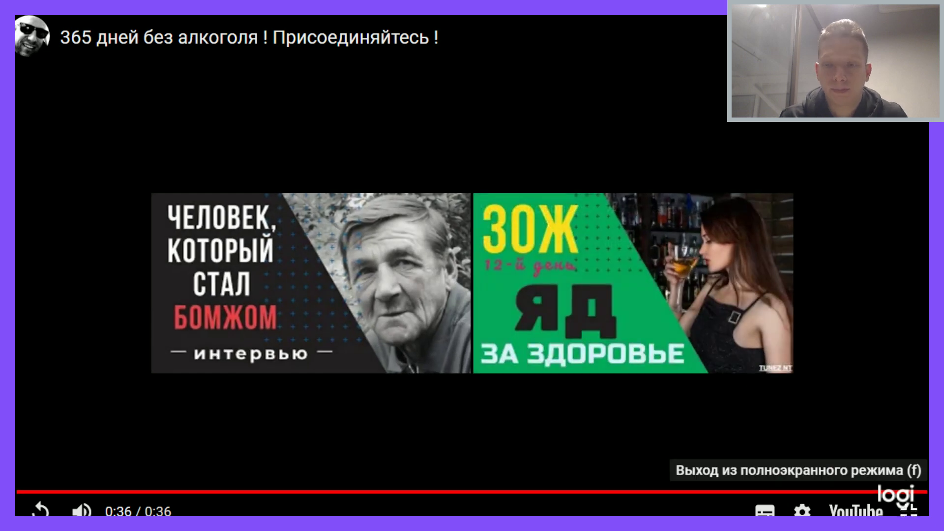
click(908, 511)
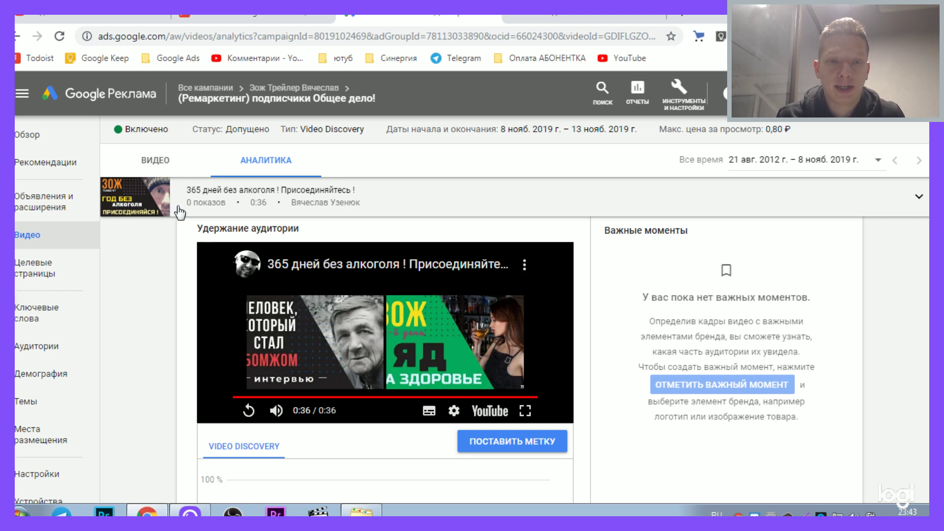
Go back from the ad group's ads to the campaign level and open its list of ad groups.
click(66, 213)
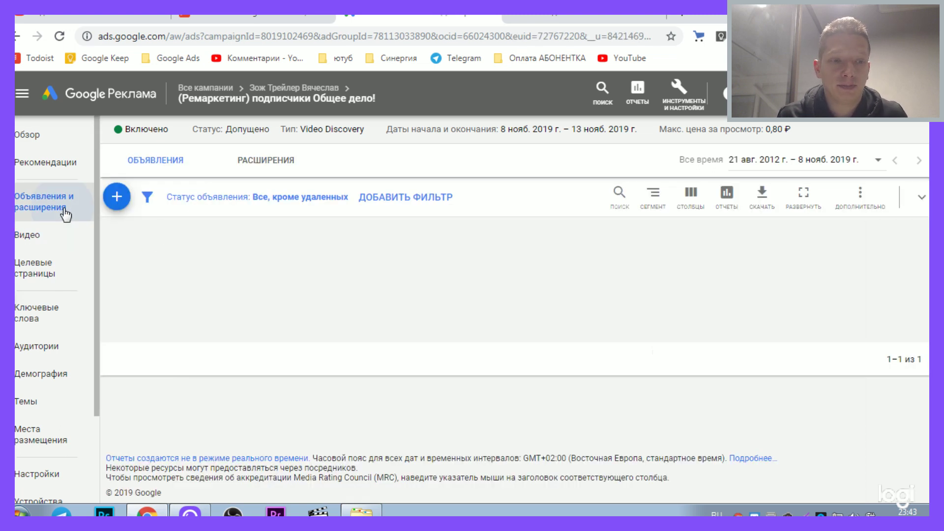
click(308, 86)
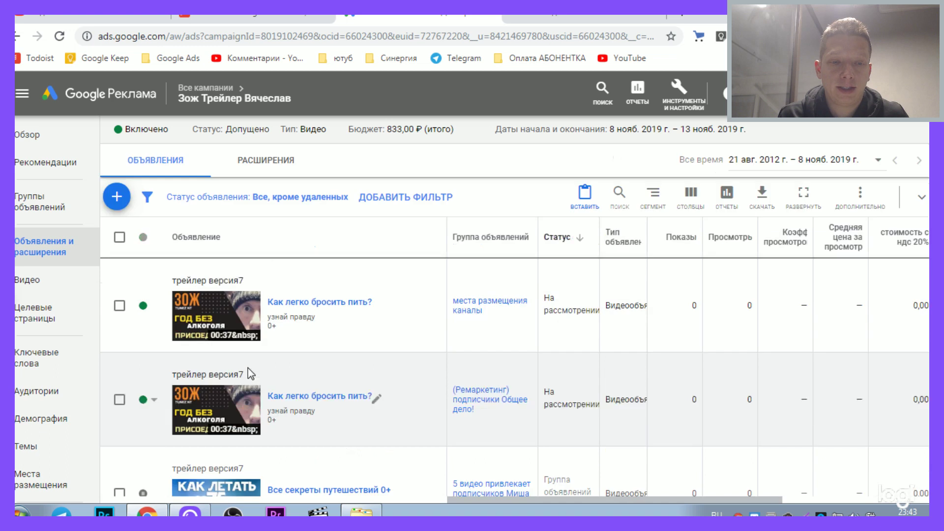
click(58, 204)
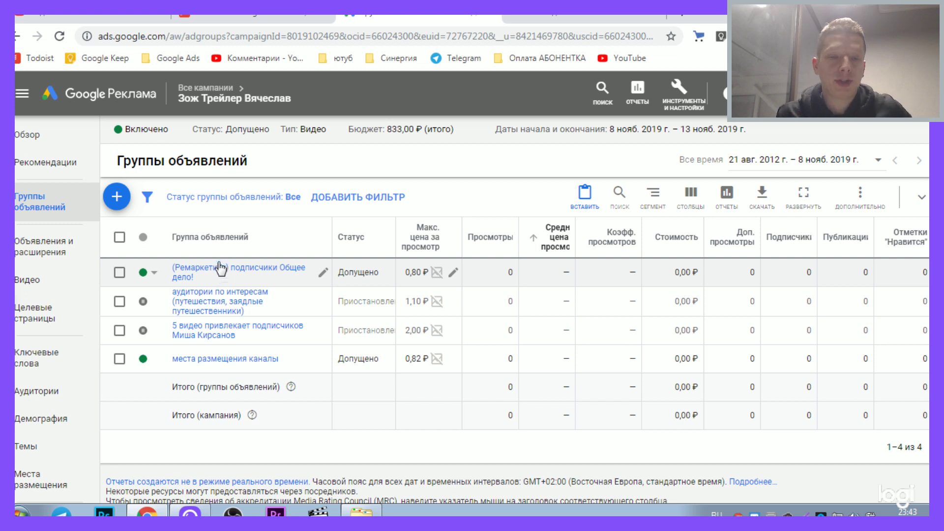
Set the maximum cost per view to 0,40 ₽ for «(Ремаркетинг) подписчики Общее дело!» and 0,60 ₽ for «места размещения каналы», saving both.
click(452, 273)
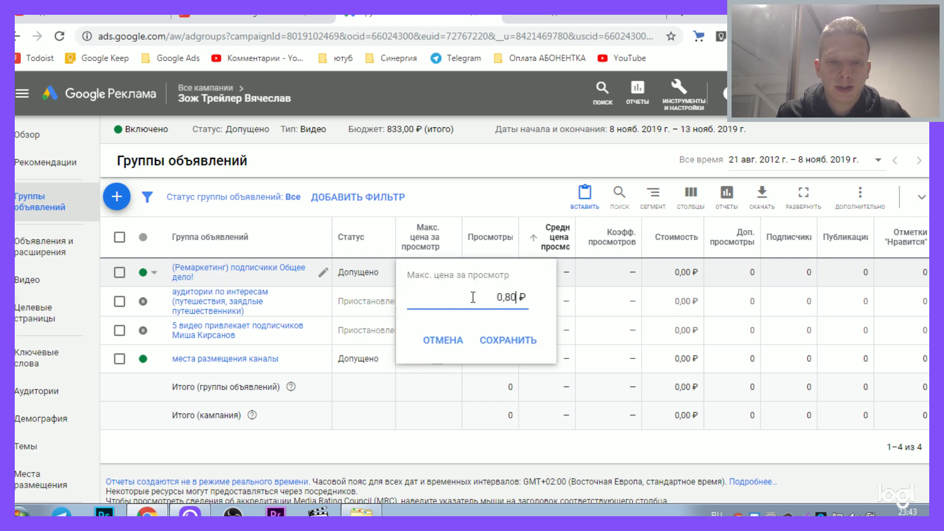
text(40)
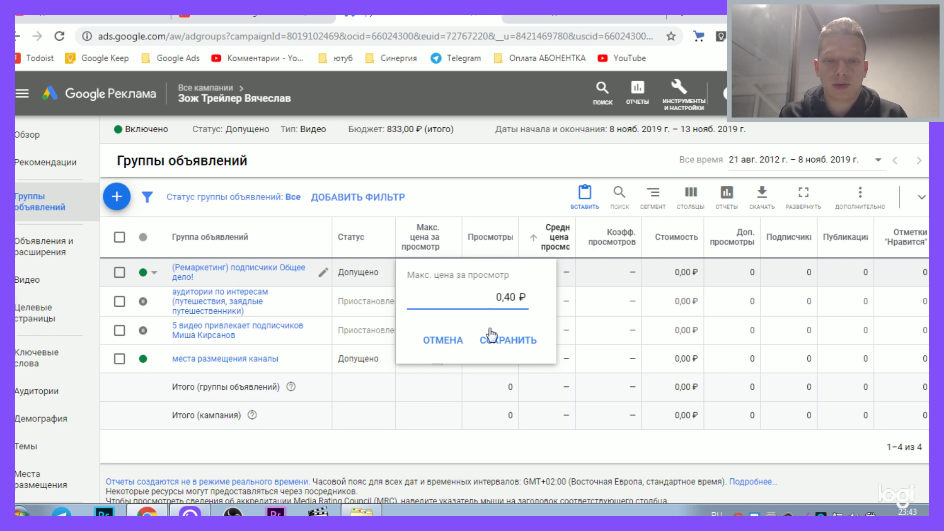
click(494, 344)
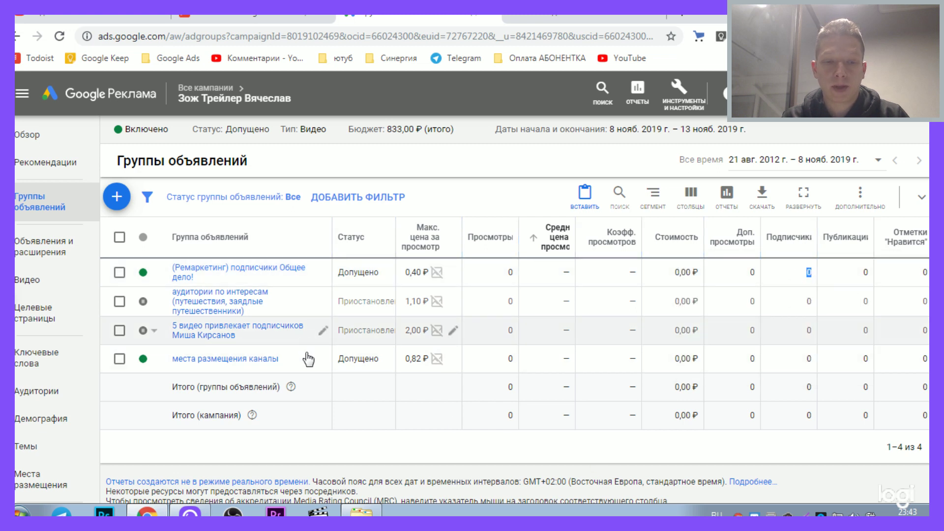
click(417, 361)
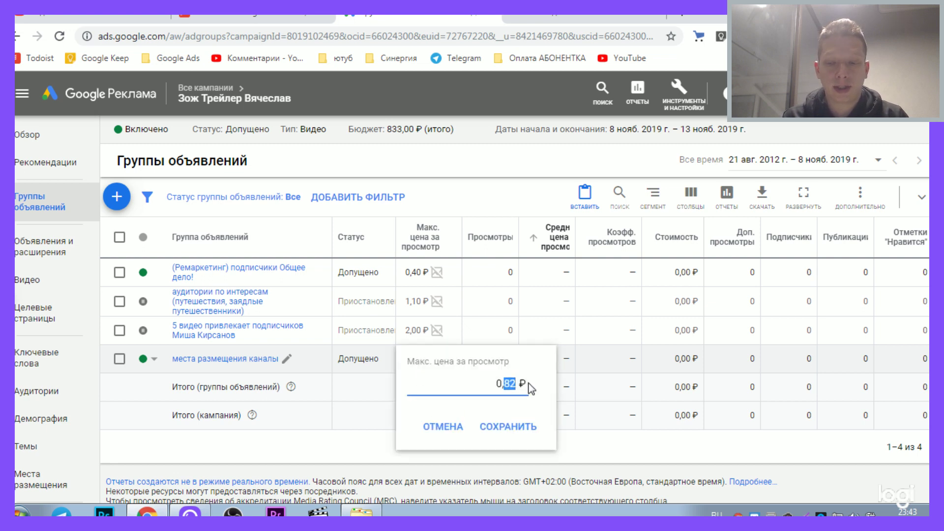
click(506, 425)
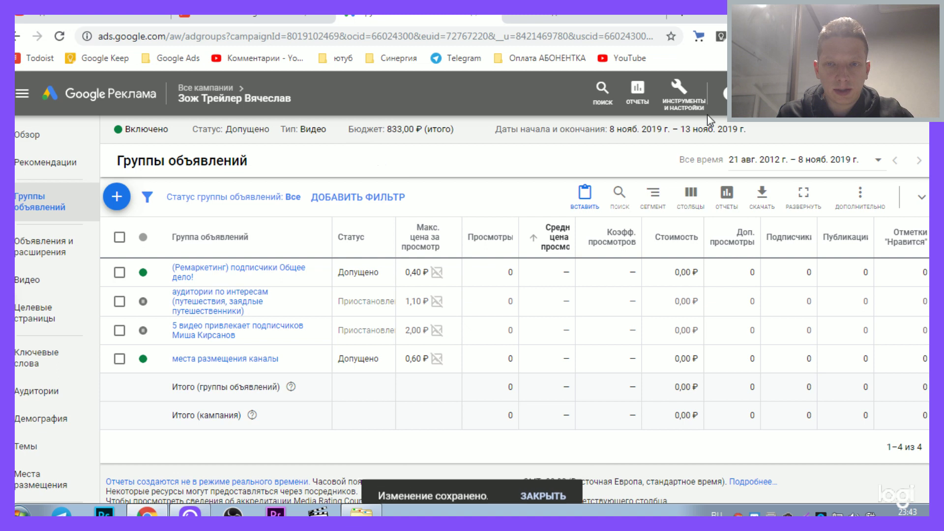
Open the account's excluded placement lists and examine the «10,7 тыс детских каналов» list entry, leaving nothing selected.
click(679, 93)
click(312, 283)
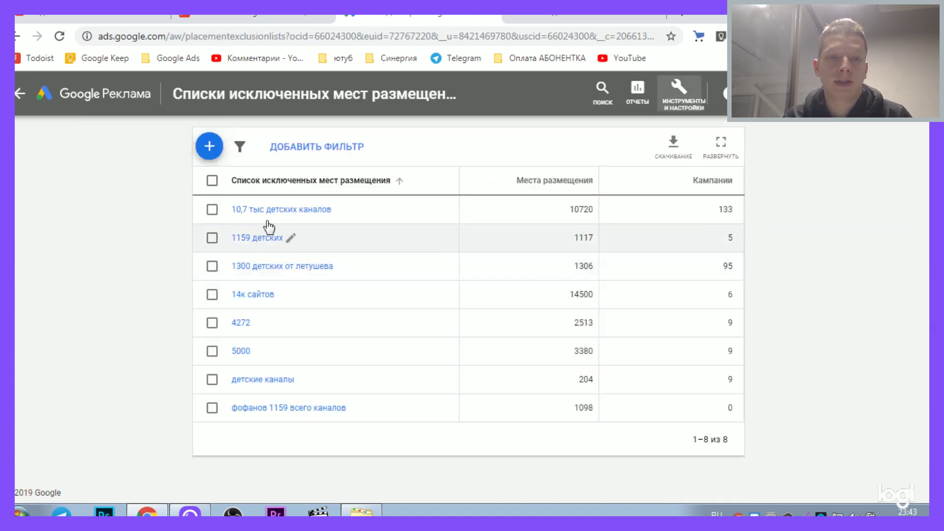
click(212, 209)
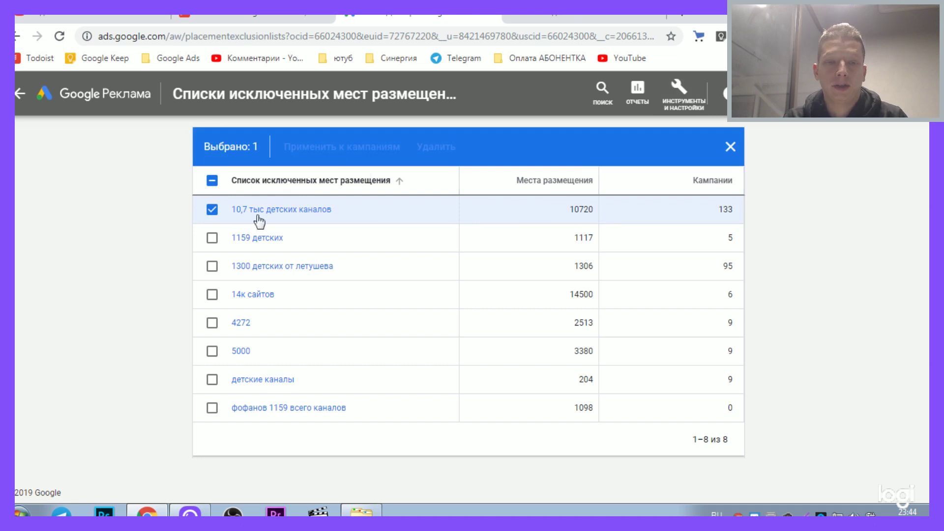
click(728, 147)
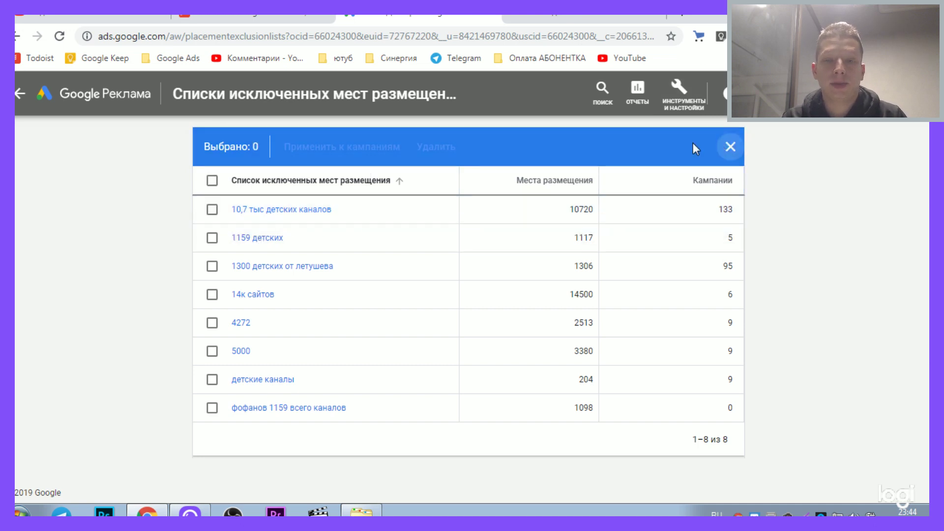
click(675, 97)
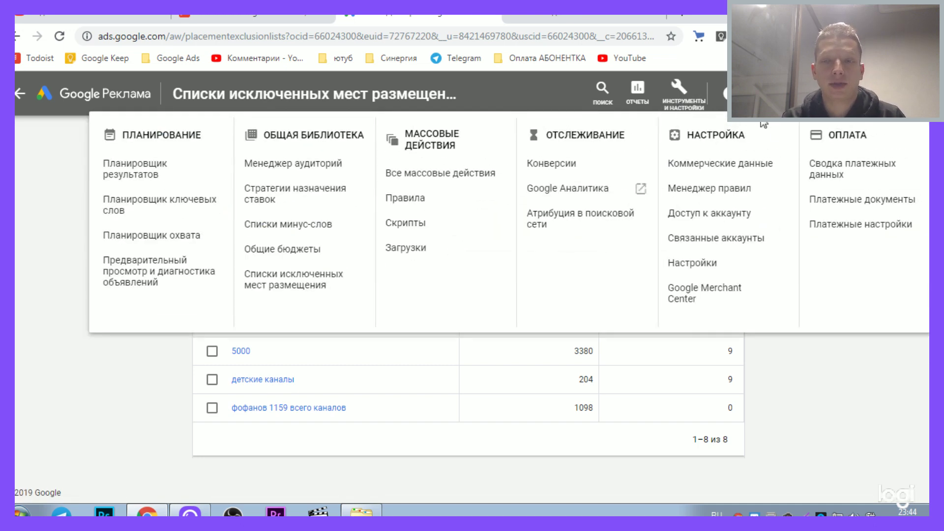
click(776, 93)
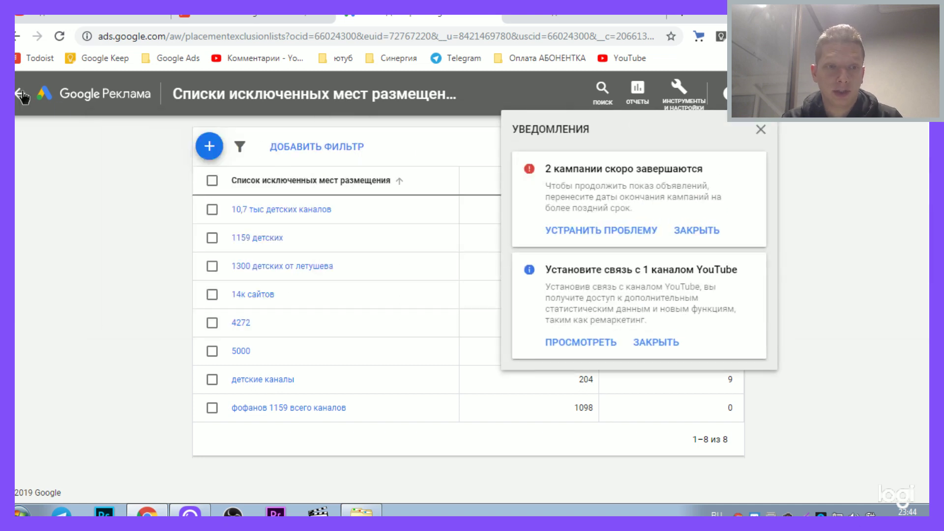
Return from the excluded placement lists to the campaign's ad groups and collapse the campaign navigation.
click(22, 95)
click(22, 94)
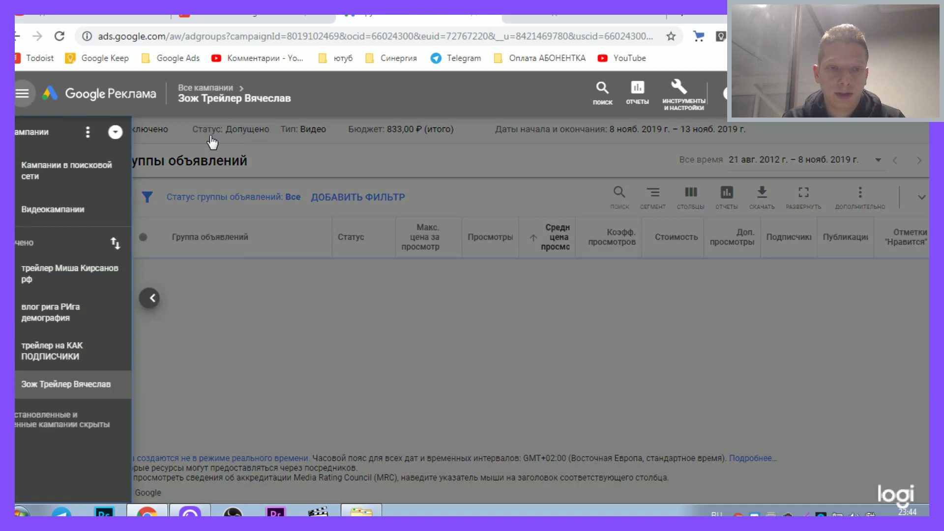
click(250, 105)
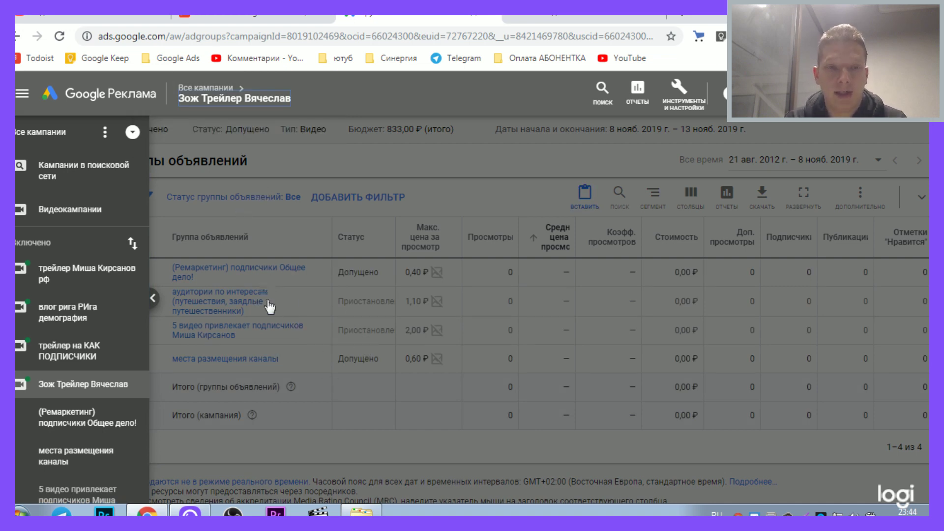
click(153, 299)
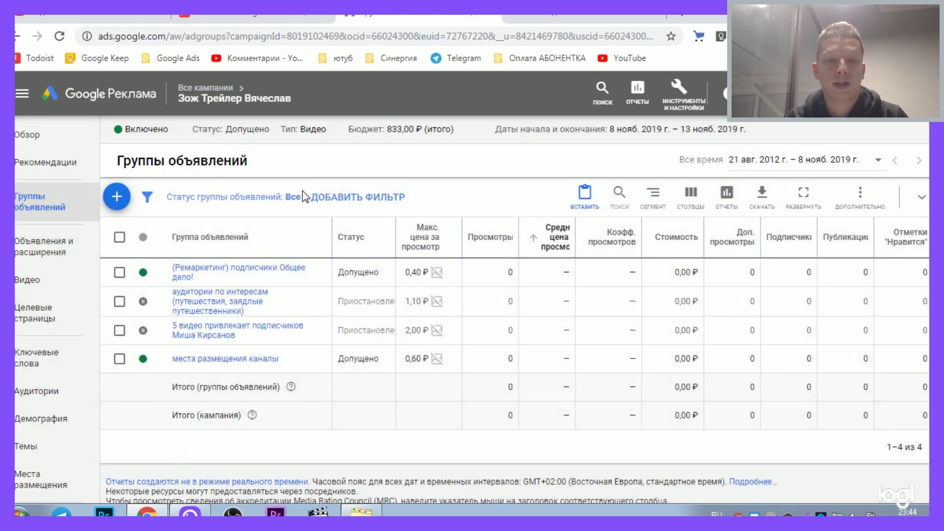